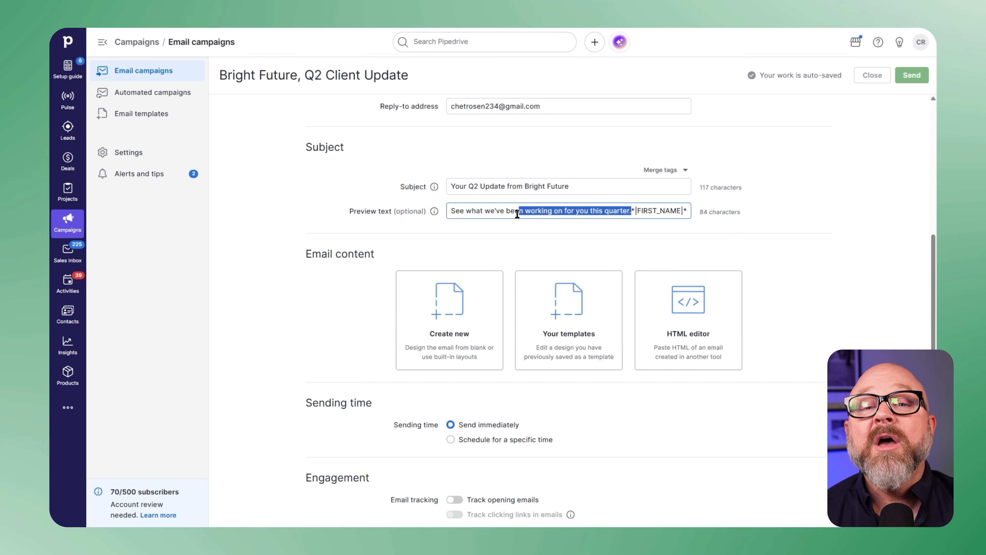
Replace the campaign's preview text with "Hi *|FIRST_NAME|*, here's your Q2 update"
mouse_move(434, 214)
type("Hi *|FIRST_NAME|*")
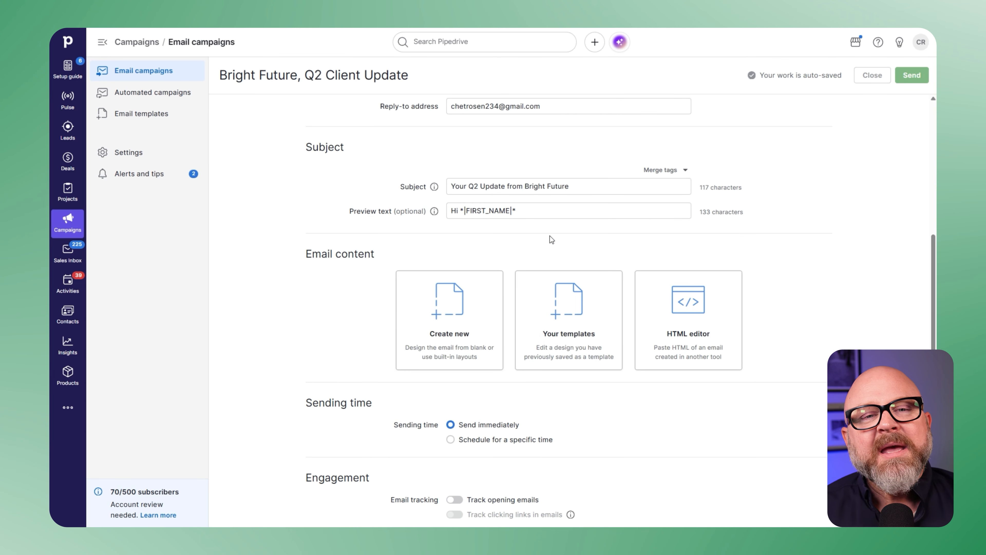
type(", here's your Q2 update")
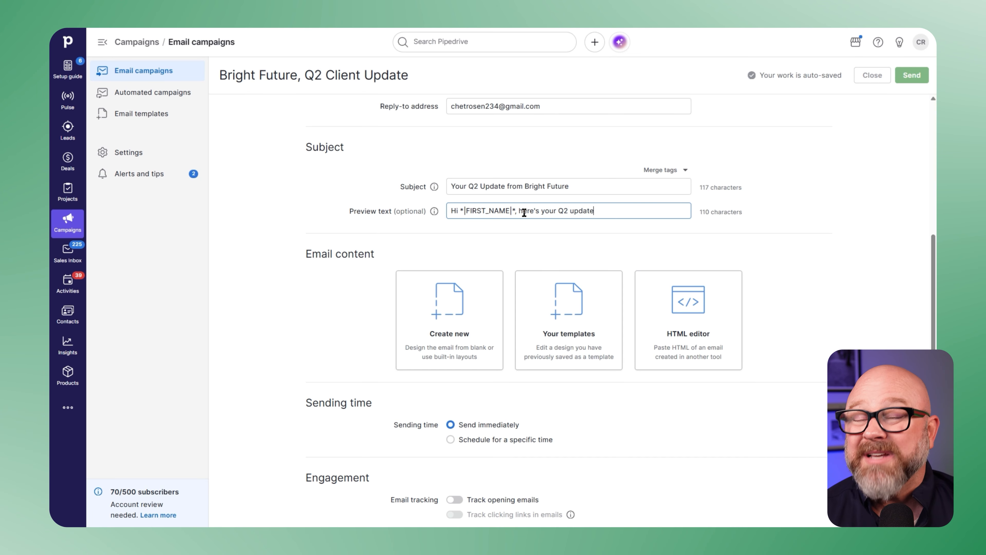
left_click(580, 236)
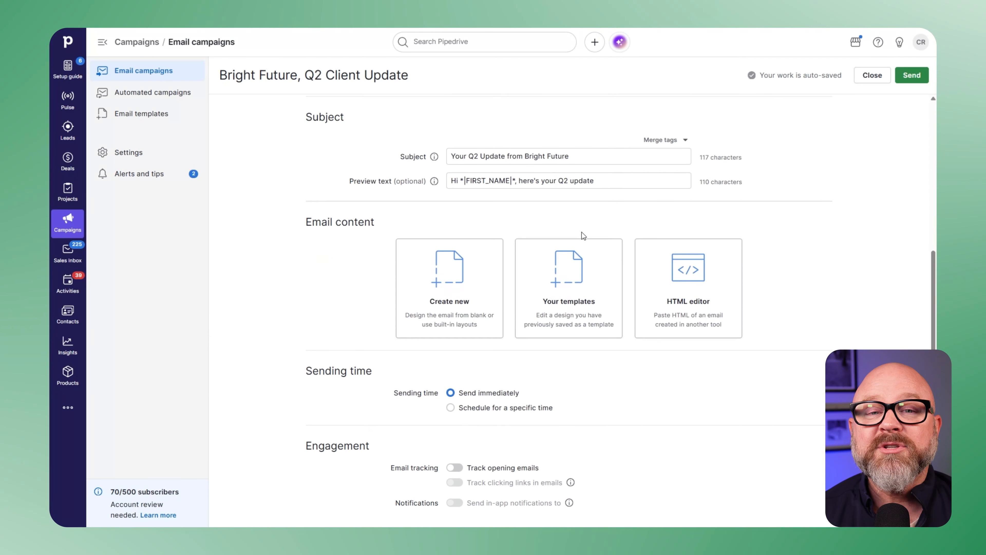
Create new email content for the campaign, browse the built-in layouts and choose the *Letter (simple) layout
scroll(583, 236, "down", 1)
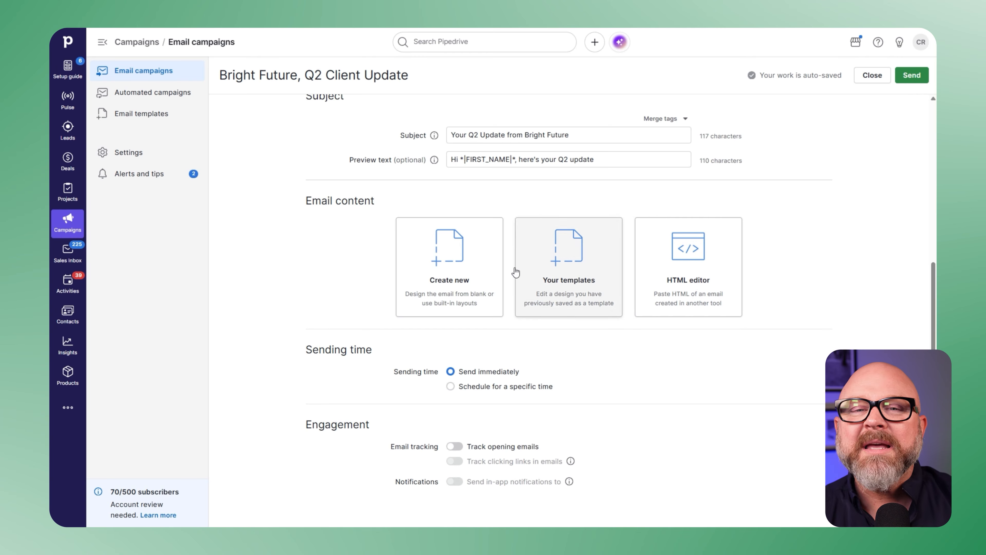
left_click(471, 267)
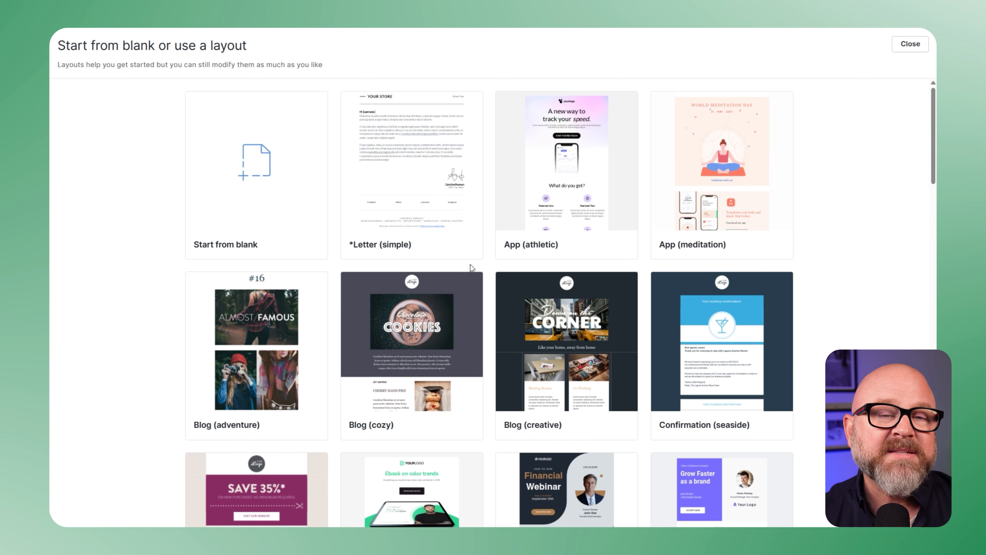
mouse_move(265, 213)
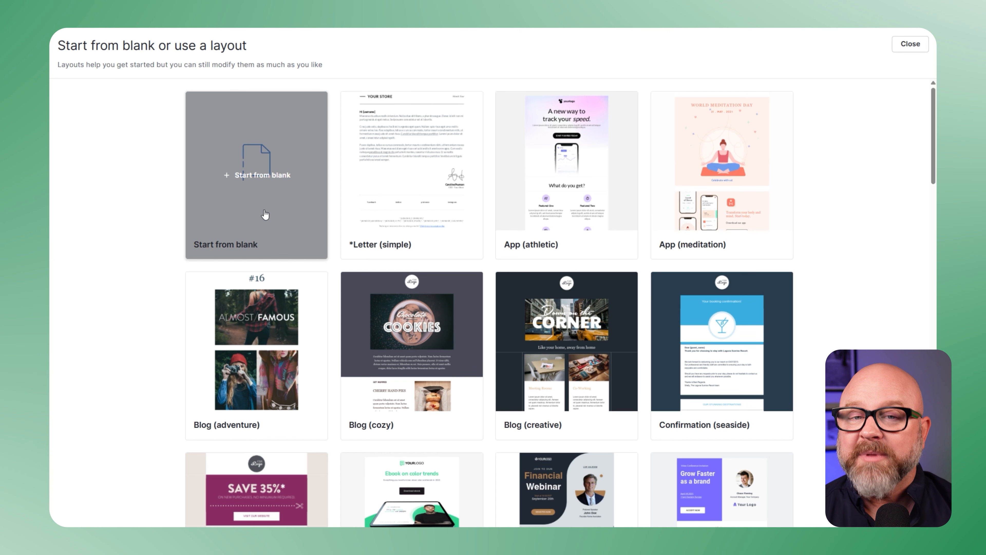
mouse_move(258, 319)
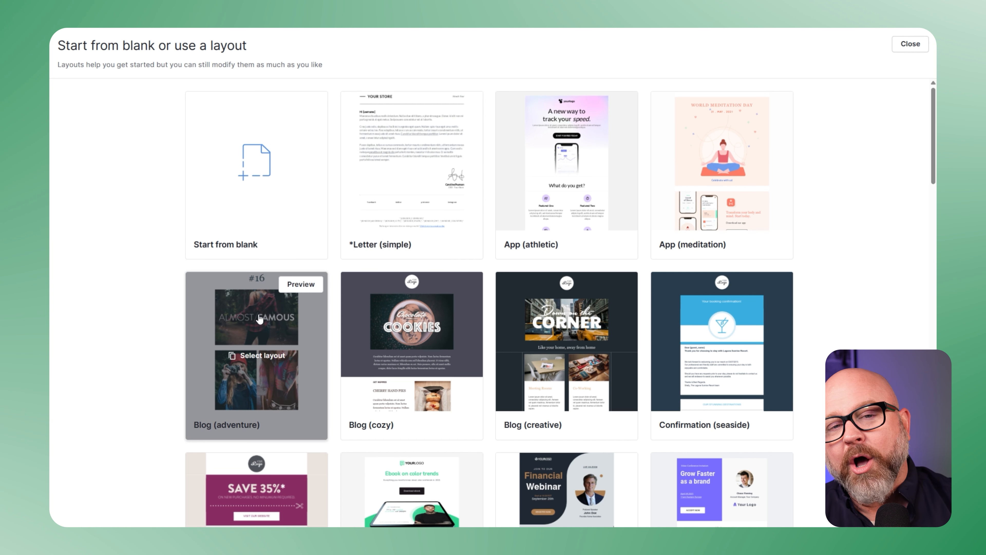
scroll(544, 389, "down", 5)
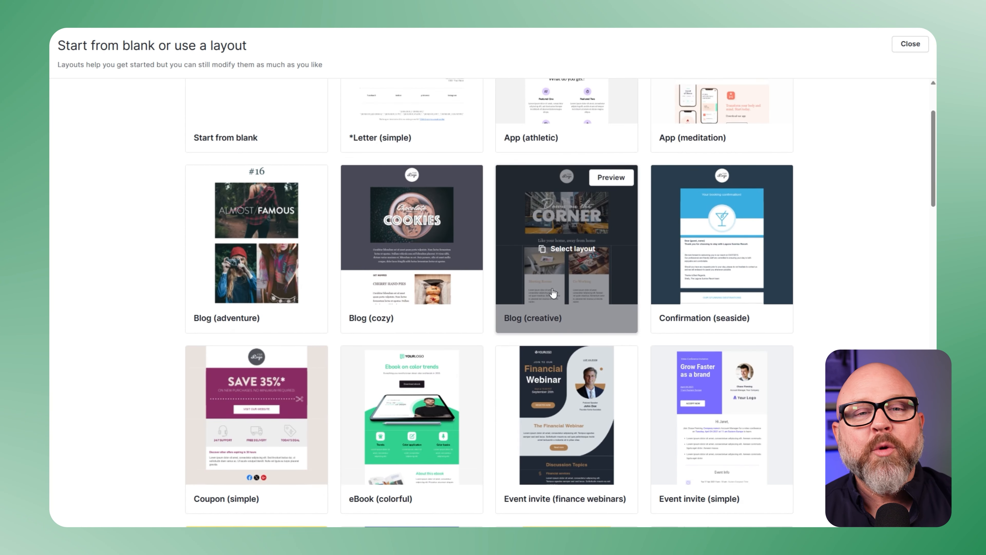
mouse_move(273, 357)
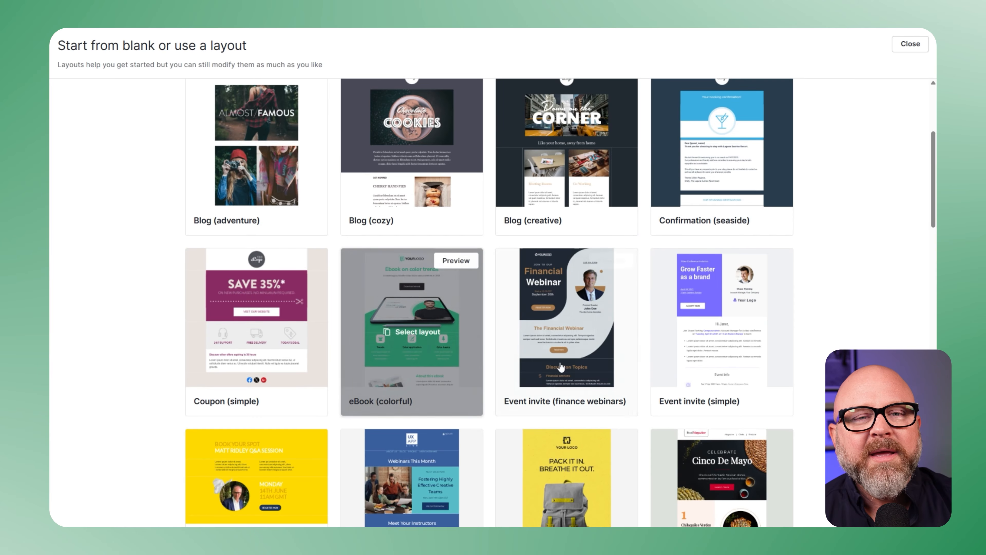
mouse_move(692, 367)
scroll(692, 367, "down", 10)
mouse_move(714, 255)
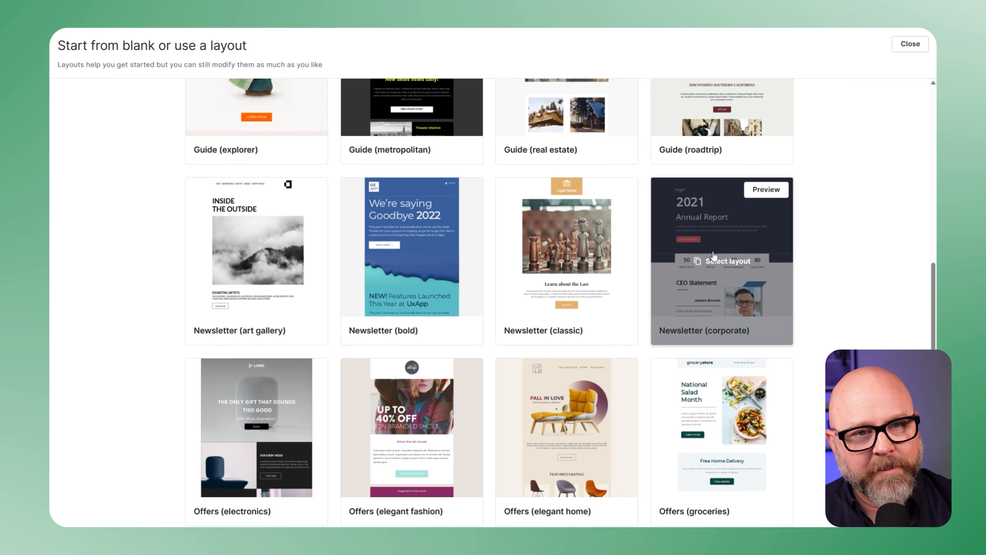
scroll(714, 254, "down", 3)
scroll(718, 350, "up", 8)
scroll(721, 368, "up", 10)
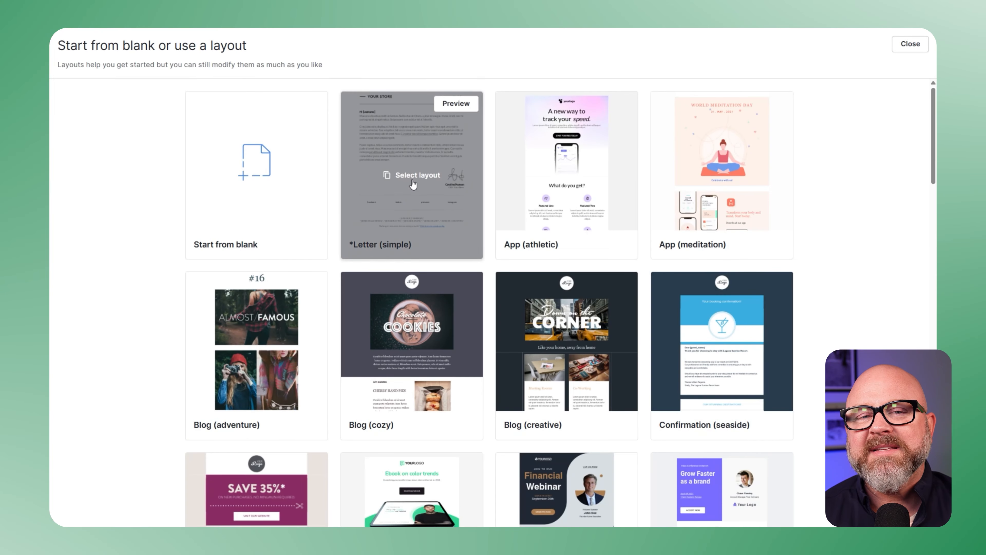
left_click(413, 185)
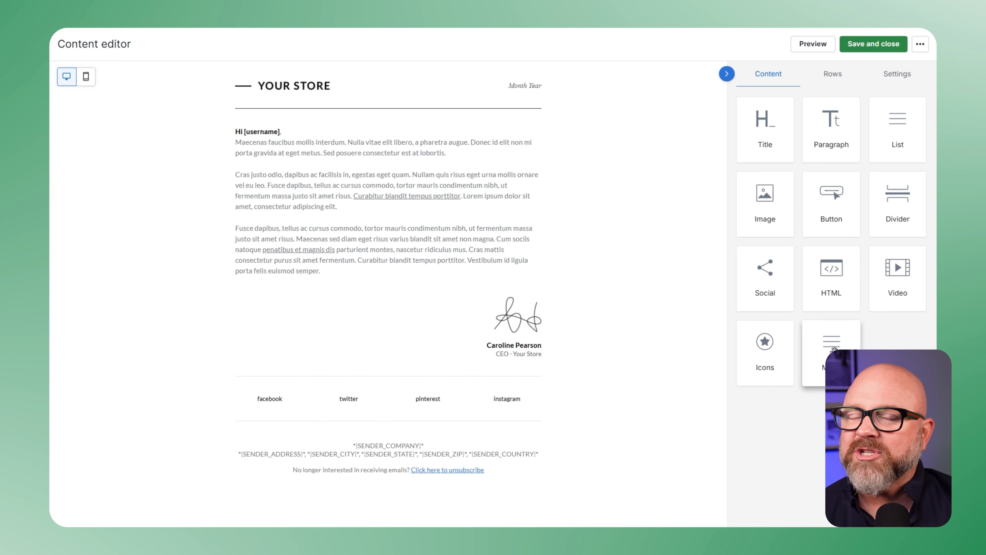
Add an Icons block in the empty column beside the signature and look through the available empty row layouts
mouse_move(764, 342)
left_mouse_down()
mouse_move(704, 366)
mouse_move(306, 312)
mouse_move(248, 318)
mouse_move(256, 320)
left_mouse_up()
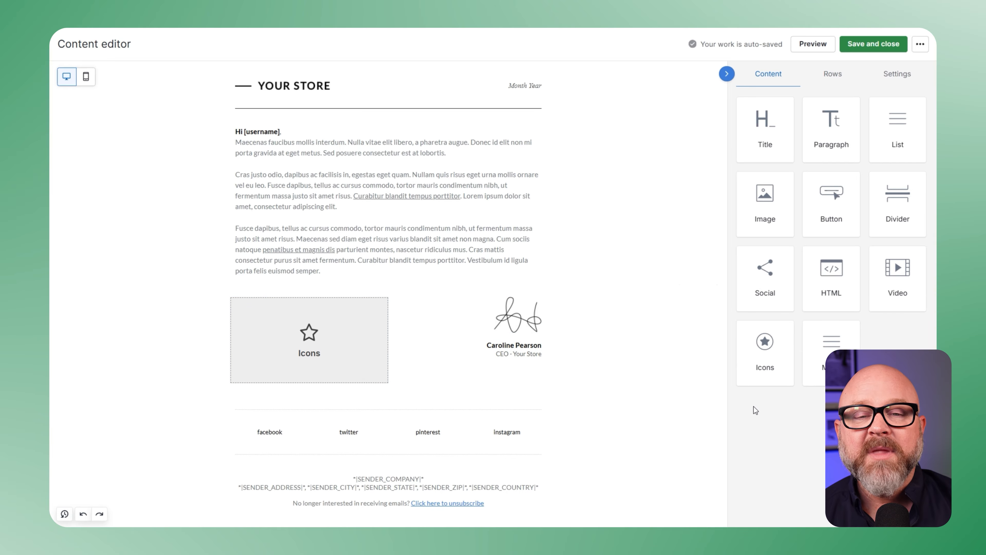
left_click(829, 78)
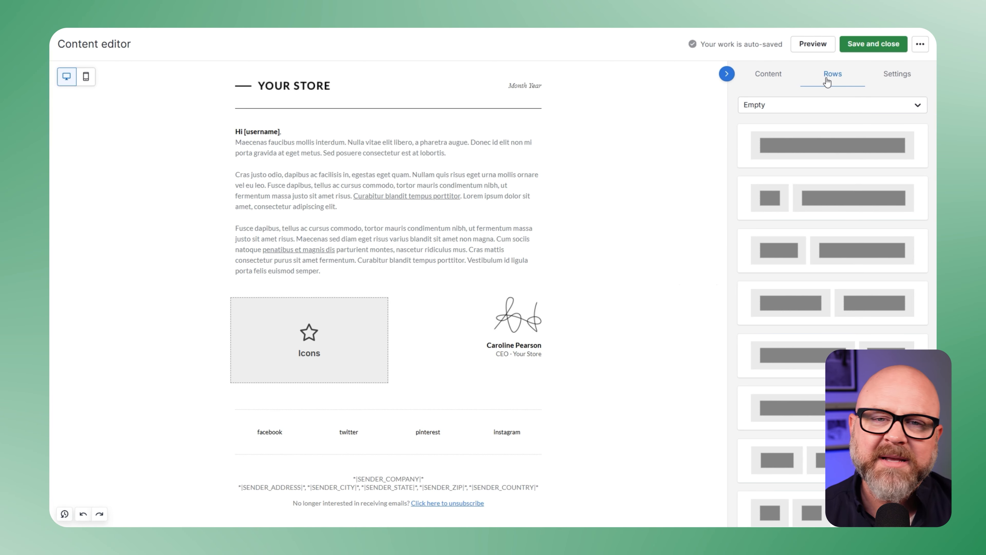
scroll(821, 141, "down", 5)
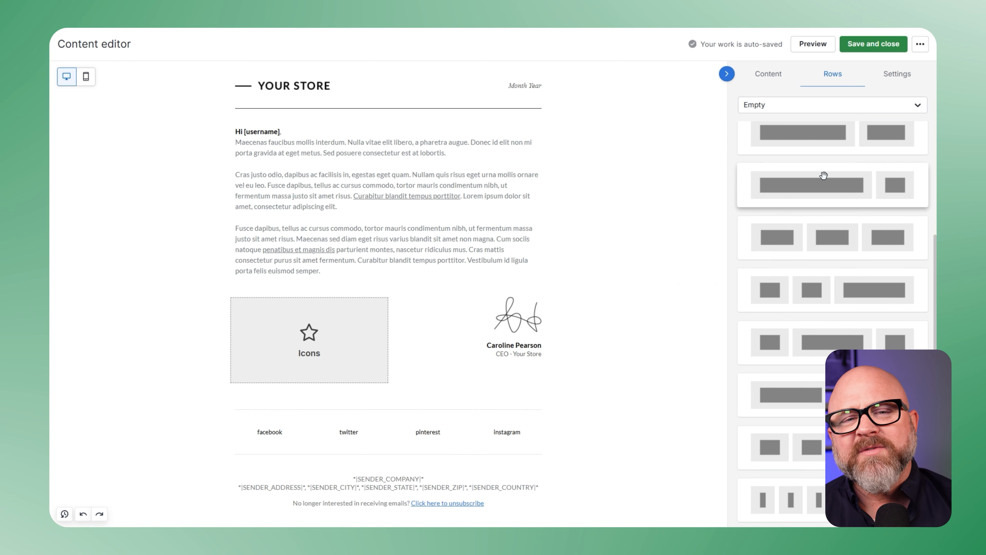
scroll(824, 187, "up", 5)
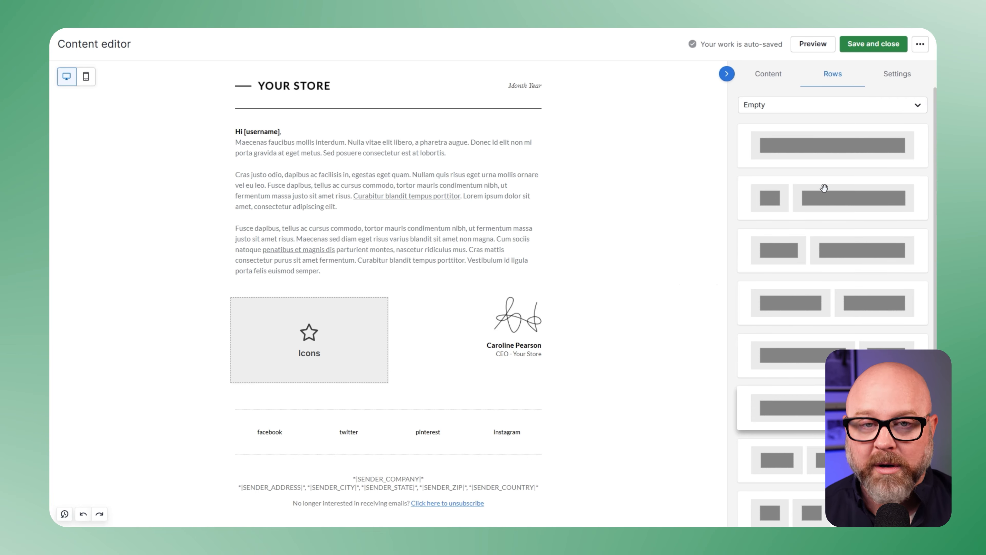
Set the email's content area width to 630px and check its mobile view before returning to the desktop view
left_click(895, 76)
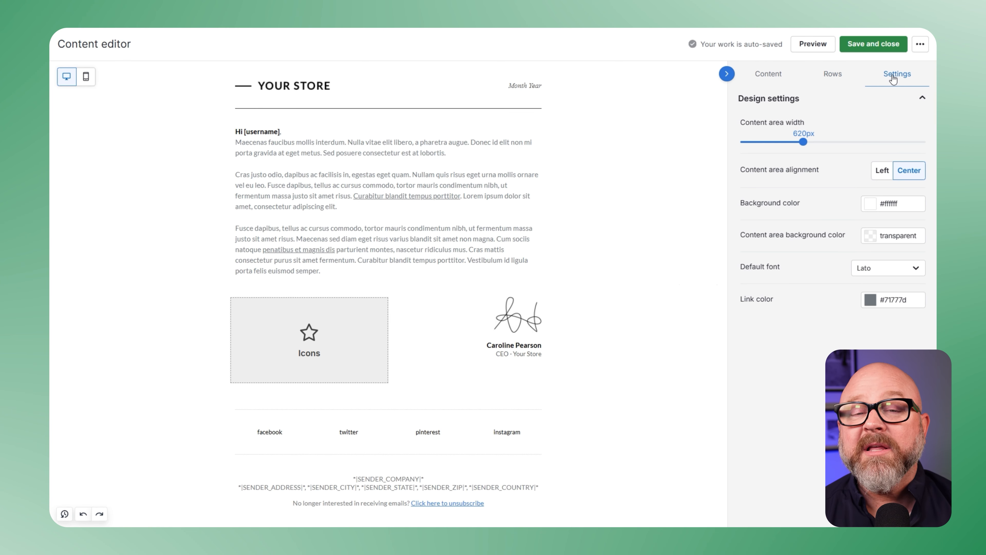
left_click_drag(802, 142, 807, 143)
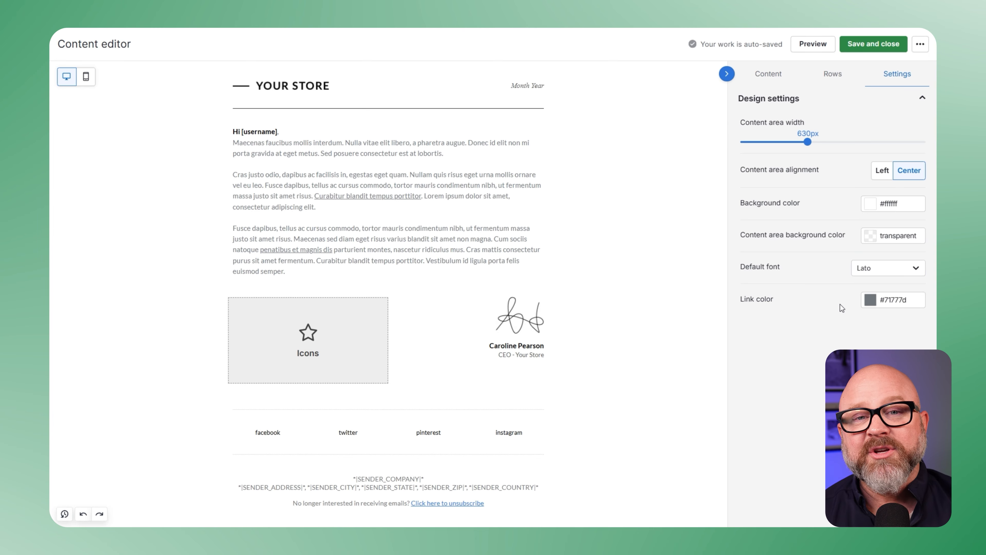
left_click(86, 77)
left_click(65, 77)
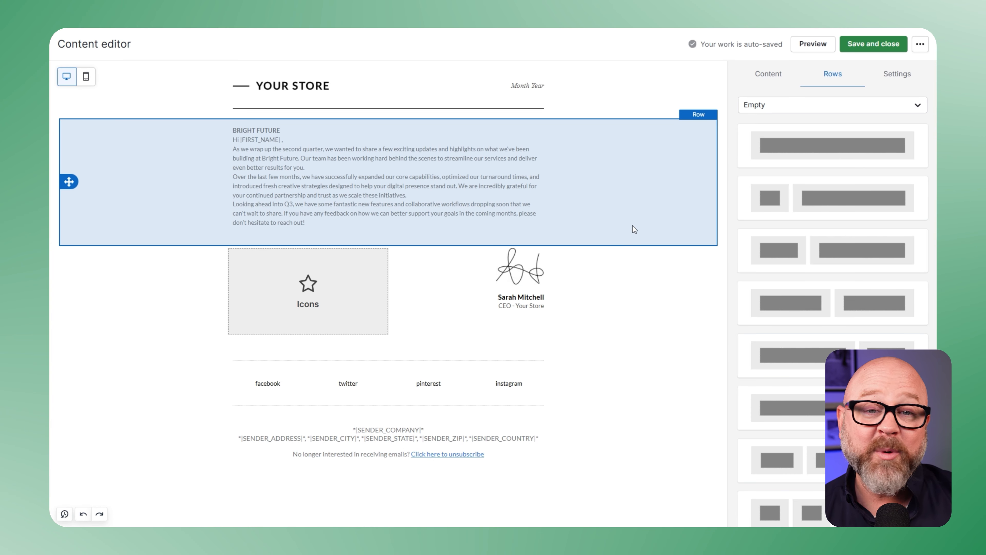
Save and close the email content, and review its preview in the campaign form
left_click(873, 43)
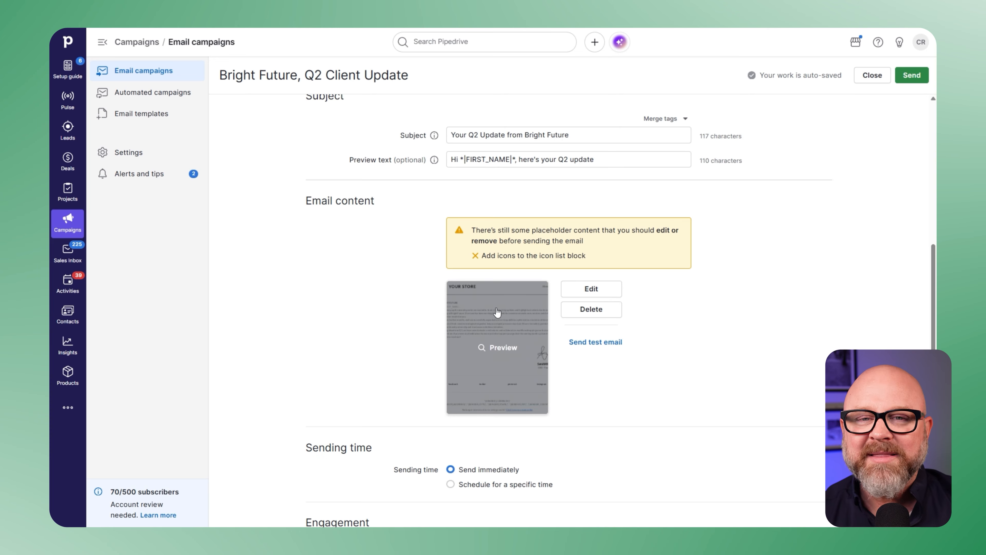
scroll(409, 285, "down", 1)
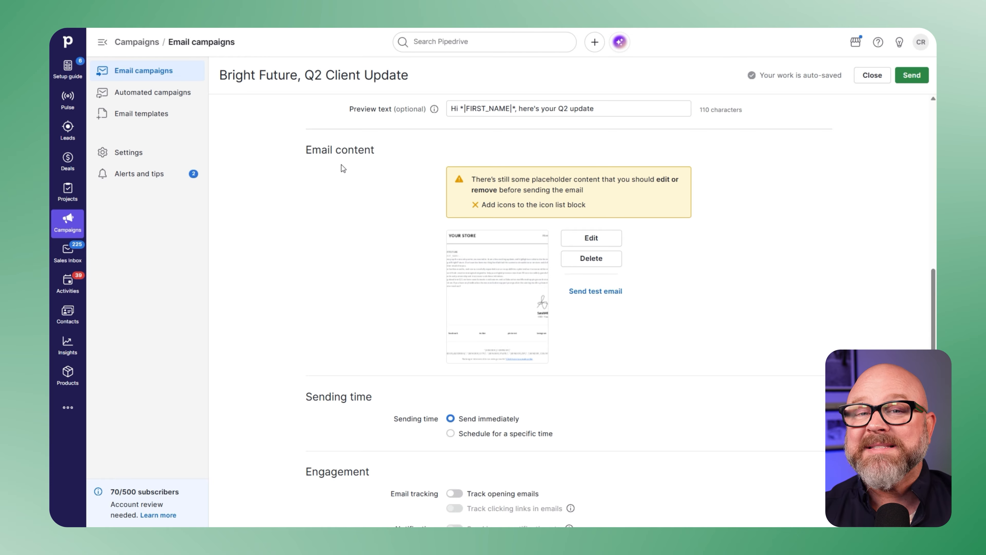
mouse_move(503, 281)
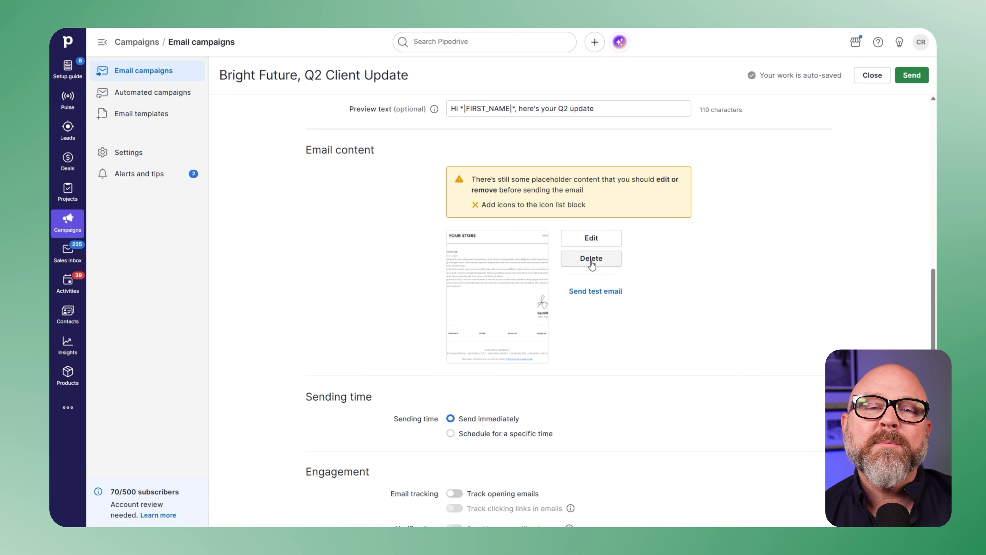
scroll(586, 272, "down", 1)
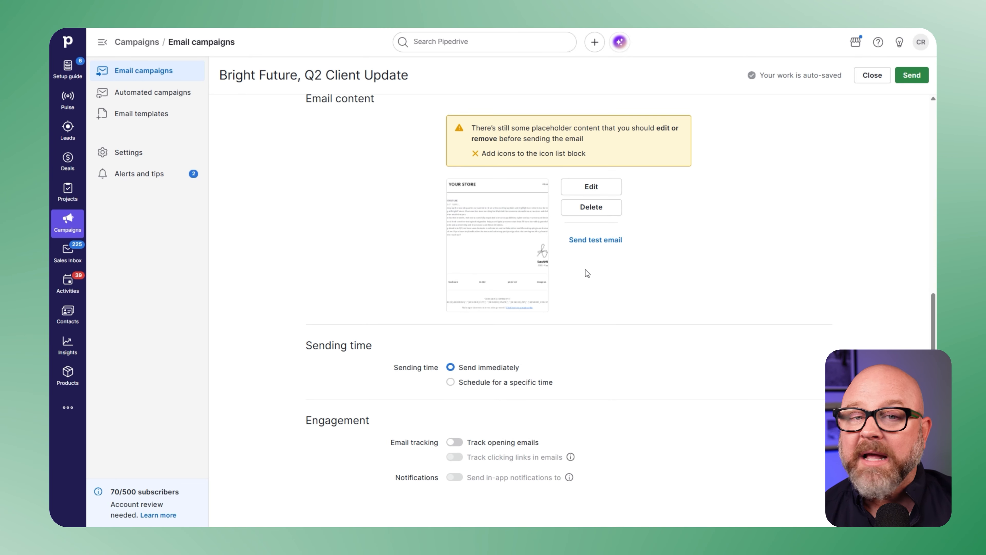
Look at the test email form and close it without sending a test
left_click(593, 240)
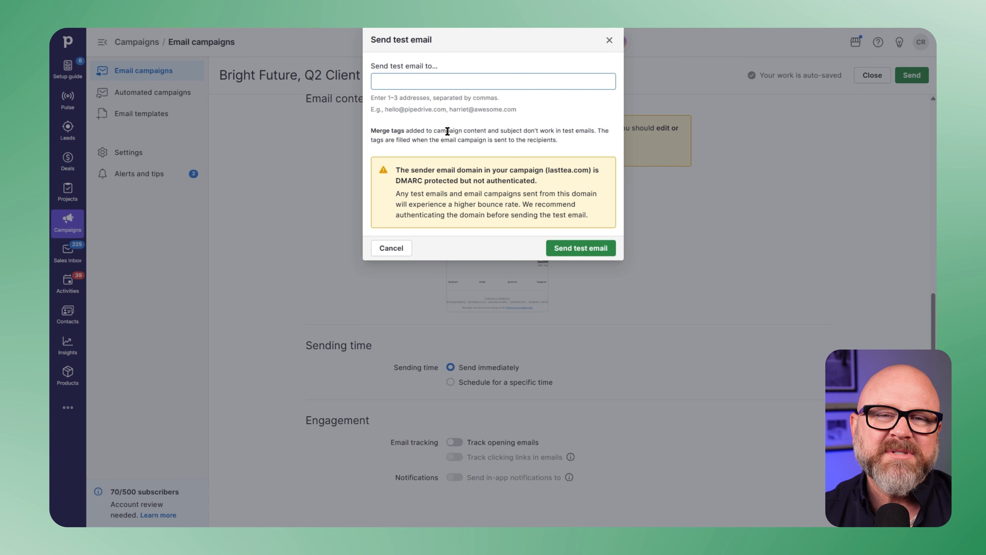
left_click(610, 40)
scroll(704, 244, "down", 1)
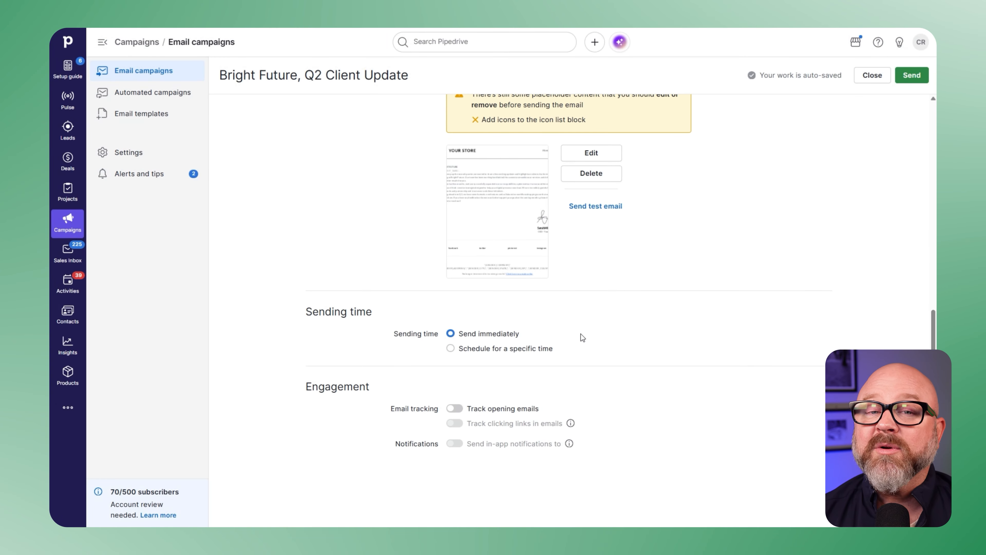
Switch the sending time to a specific schedule and check the information on link click tracking
left_click(478, 349)
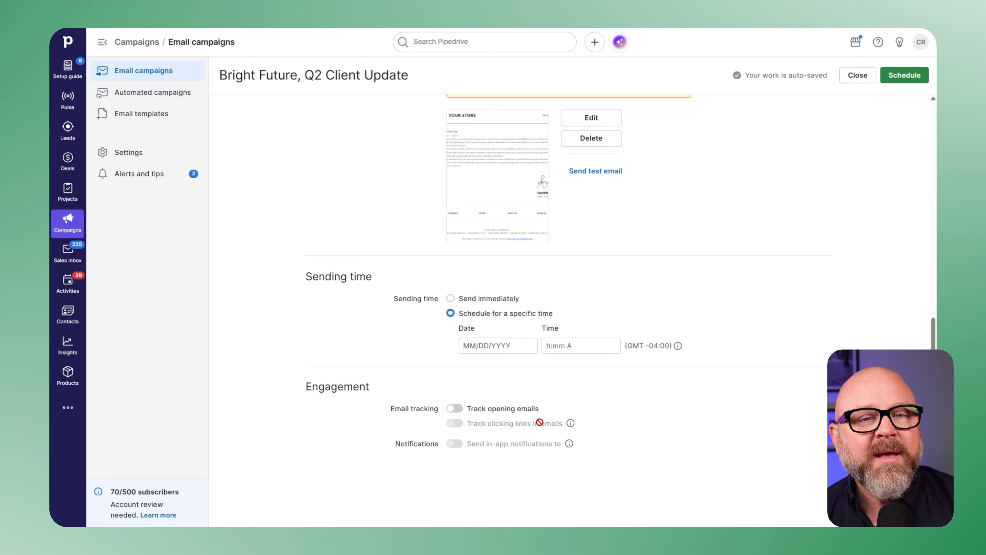
mouse_move(570, 426)
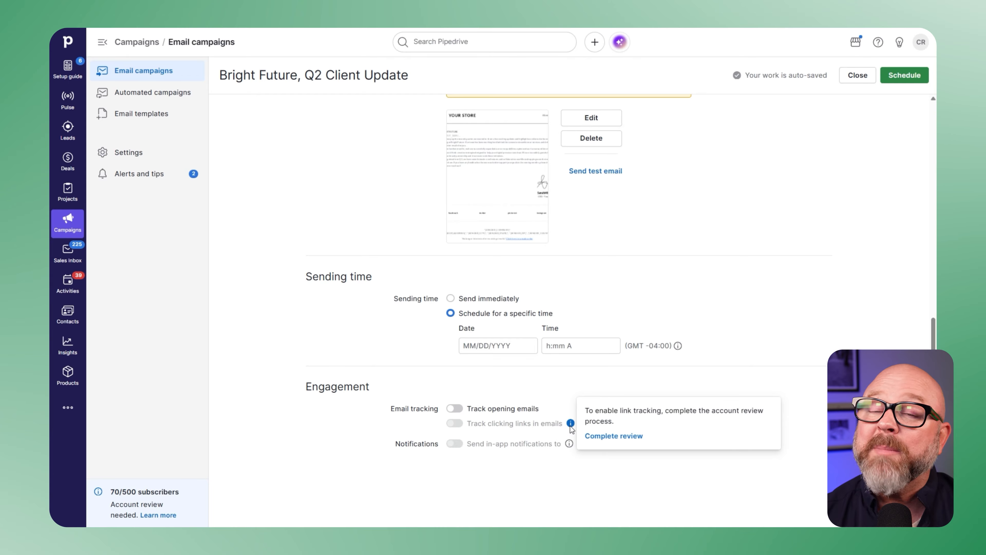
Turn on tracking of opened emails and in-app notifications for the campaign
left_click(458, 409)
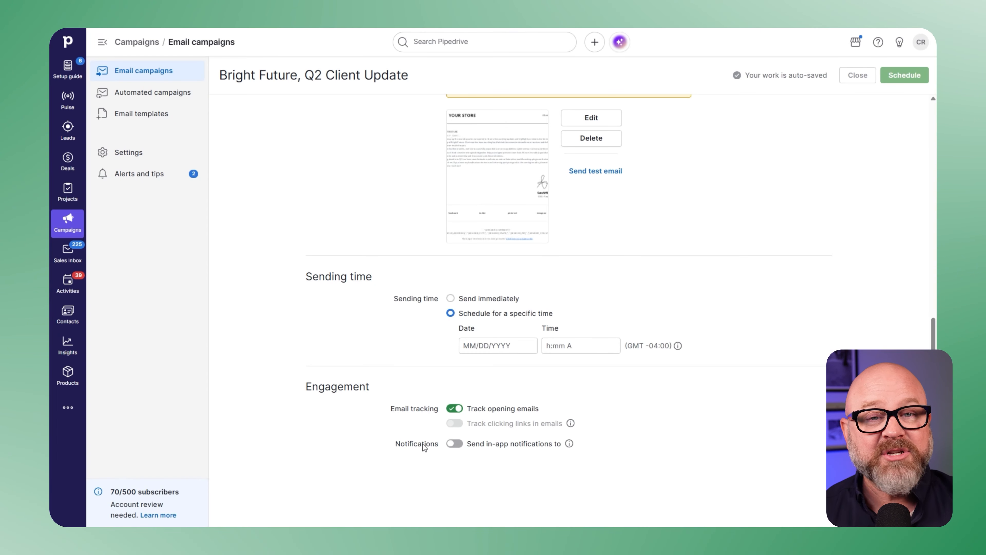
left_click(455, 444)
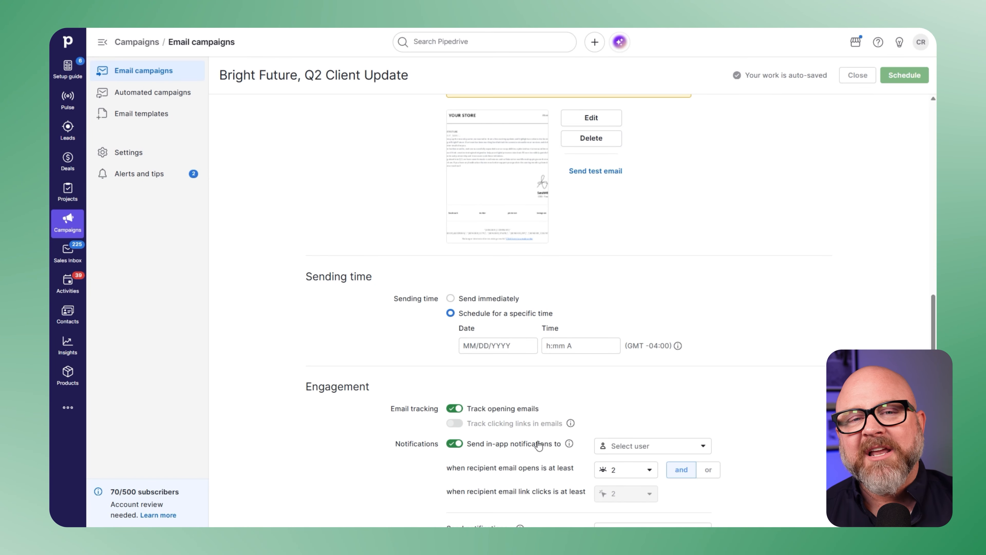
mouse_move(570, 445)
scroll(569, 444, "down", 3)
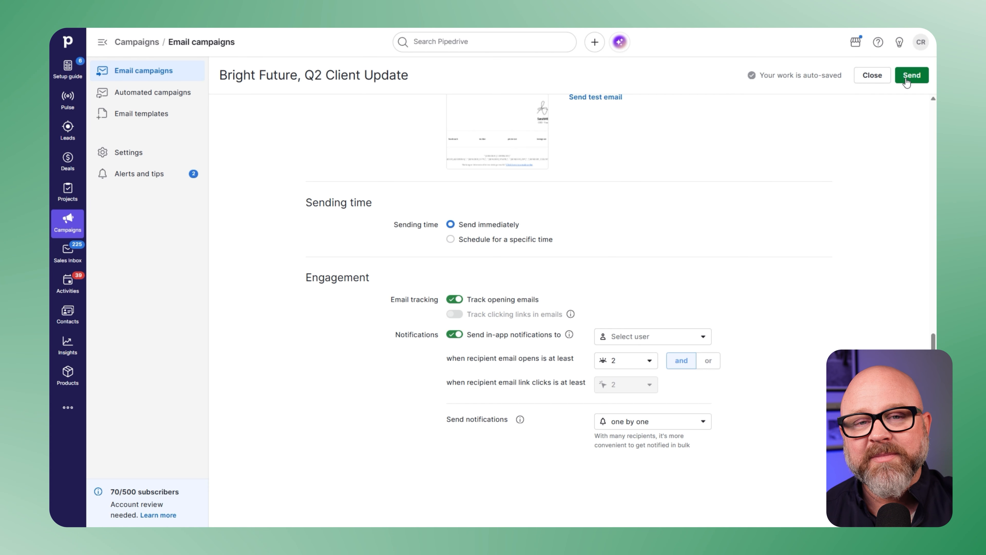
Try to send the campaign and check the form for missing details
left_click(907, 78)
scroll(785, 202, "up", 15)
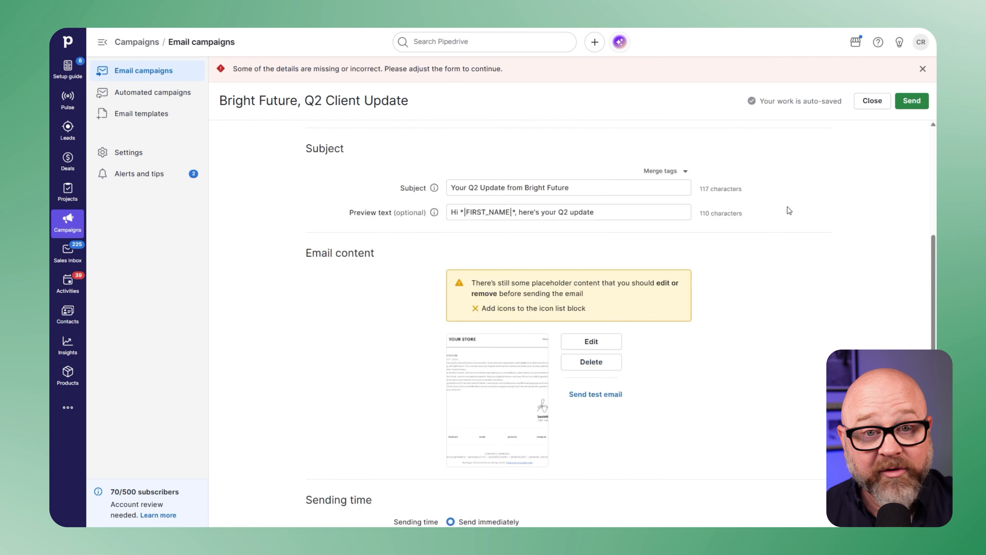
Choose Campaign sender as the recipient of the in-app notifications
scroll(790, 210, "down", 15)
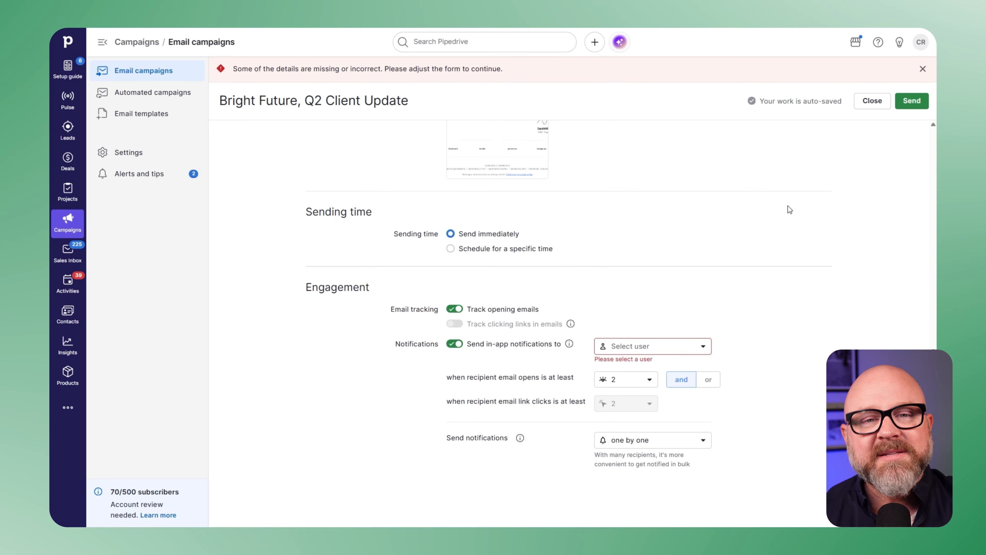
left_click(648, 327)
left_click(651, 365)
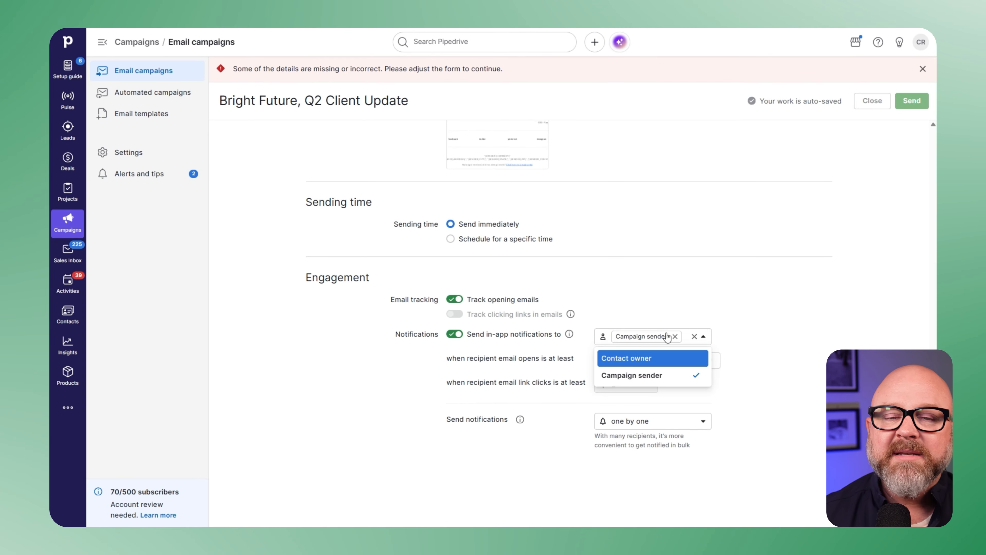
Send the Bright Future, Q2 Client Update campaign immediately and confirm the sending
left_click(905, 81)
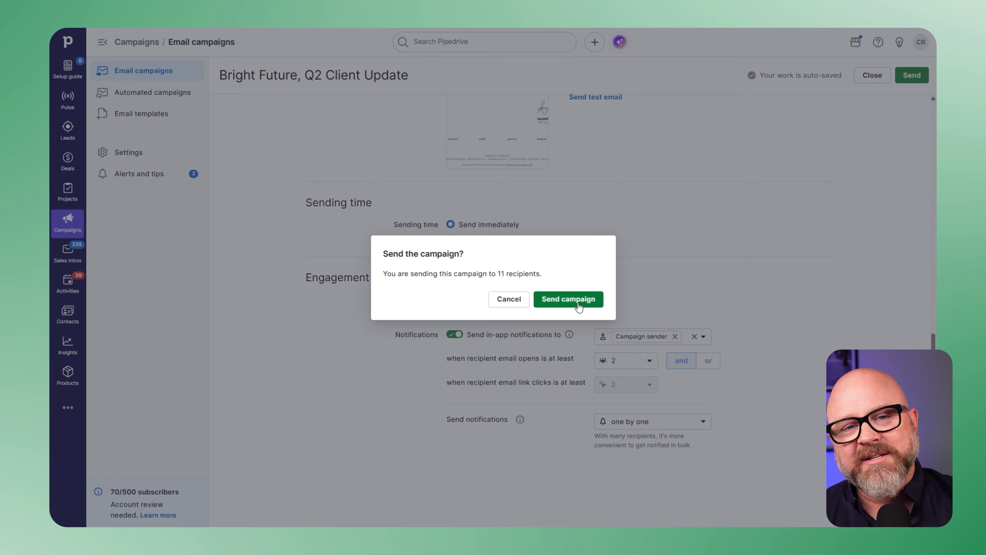
left_click(580, 299)
left_click(501, 349)
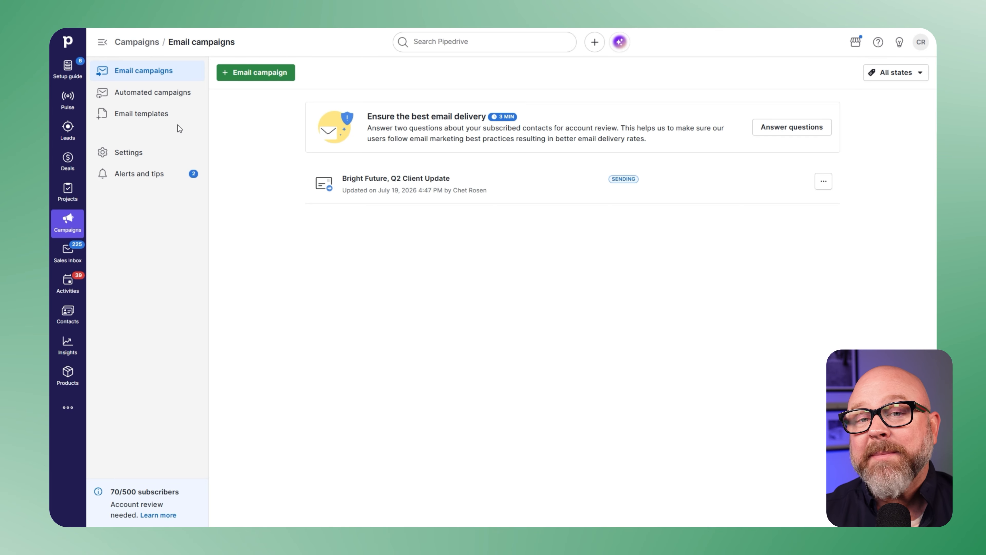
Start a new email template and browse the available layouts for it
left_click(167, 122)
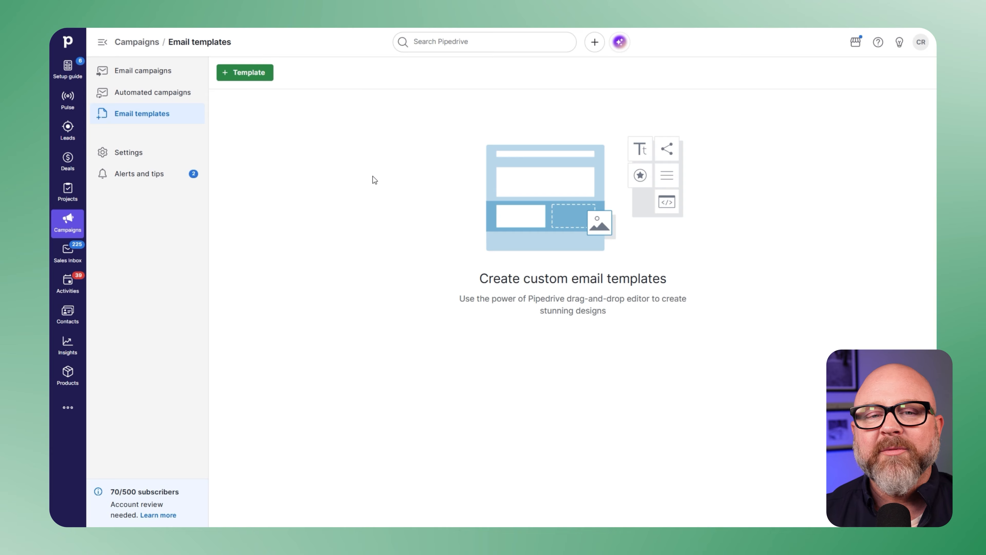
left_click(241, 75)
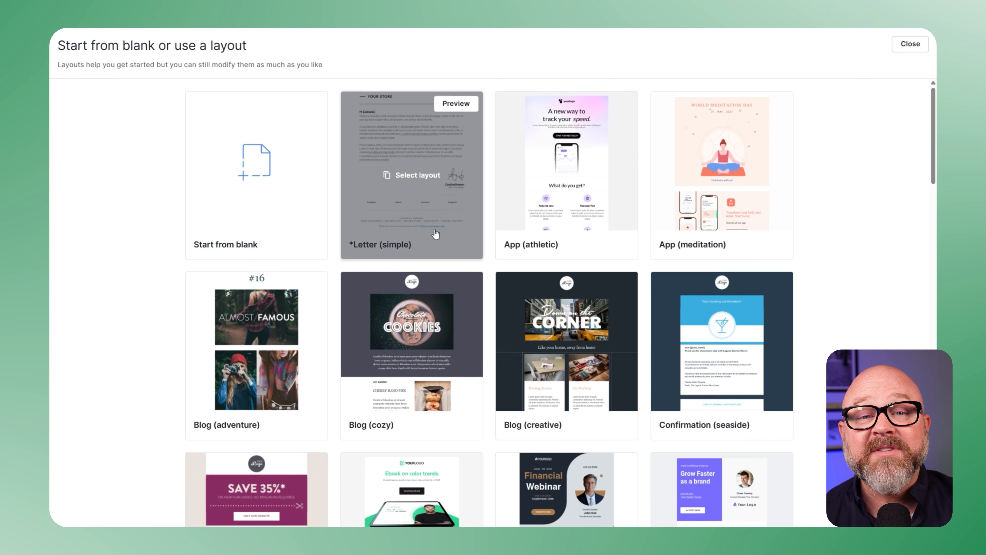
scroll(559, 214, "down", 3)
scroll(558, 214, "down", 6)
scroll(544, 212, "up", 8)
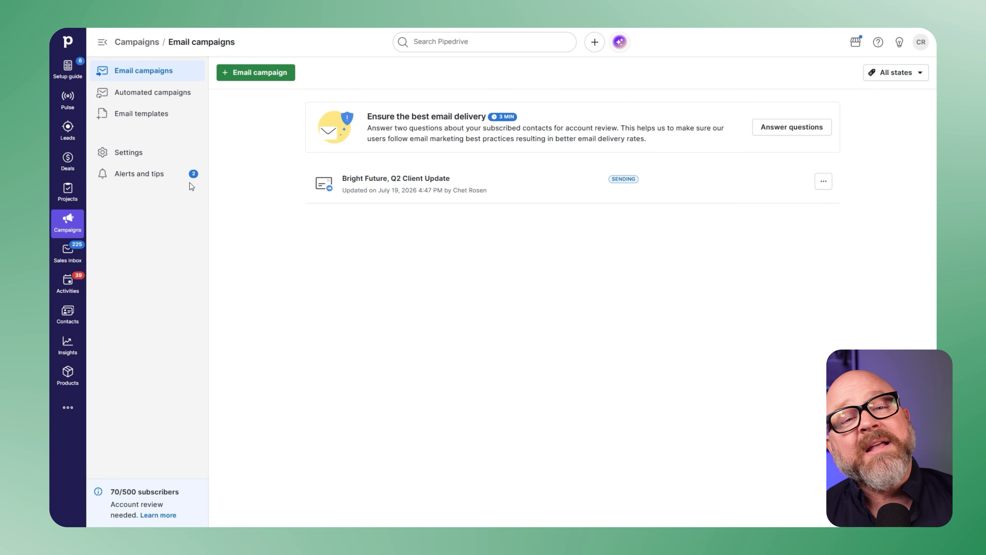
Examine the senders in the campaign settings and the form for adding a new sender, leaving it without adding one
left_click(147, 153)
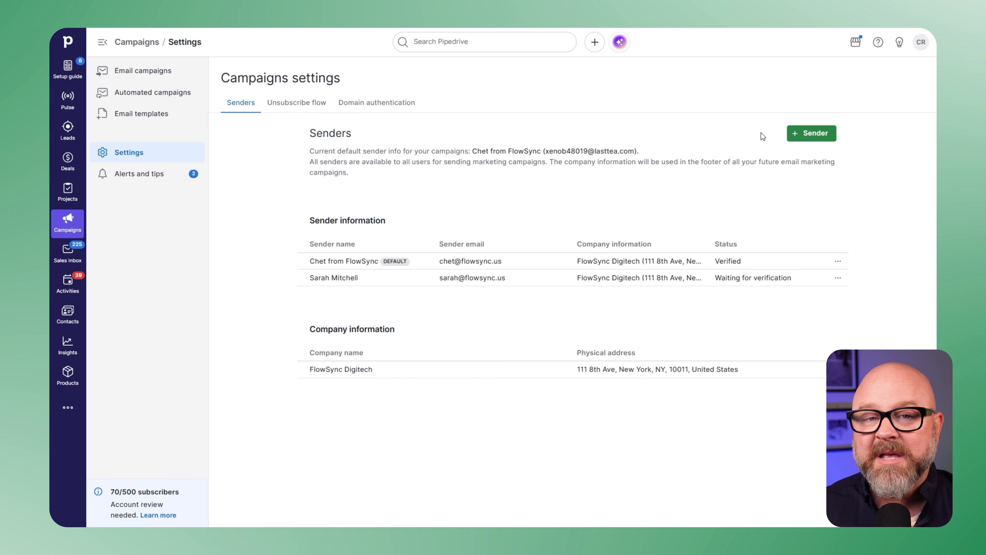
left_click(798, 136)
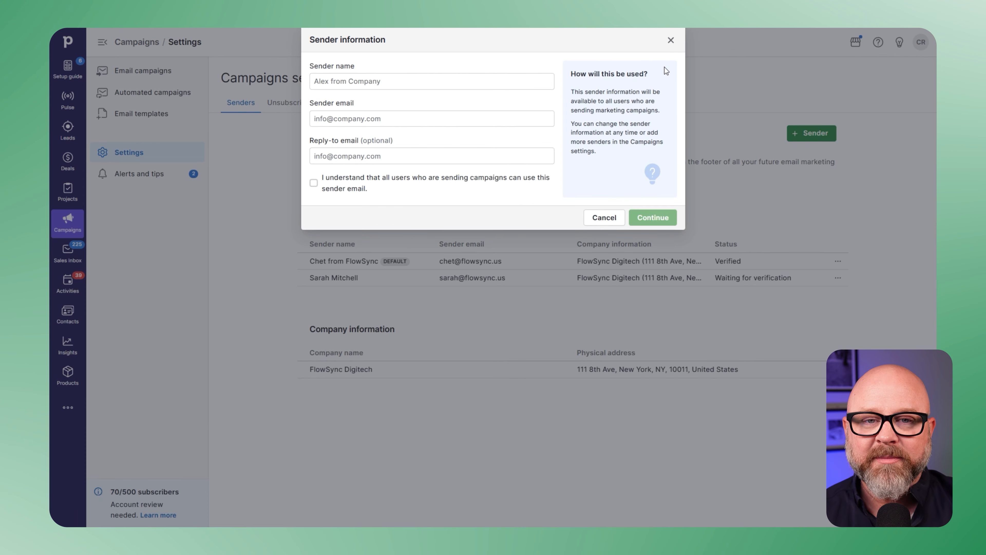
left_click(670, 40)
Review the unsubscribe flow in the campaign settings and show the domain authentication settings
left_click(307, 104)
middle_click(772, 201)
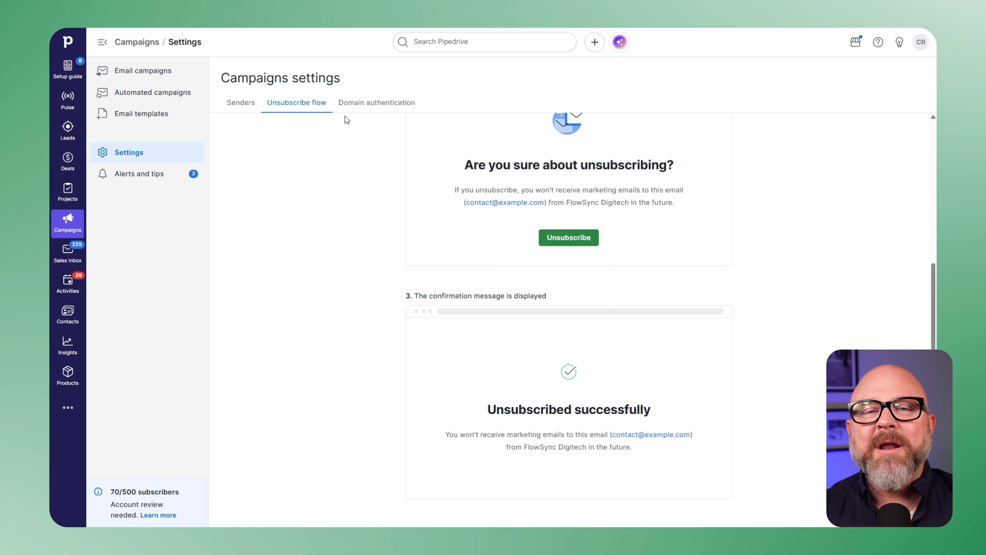
left_click(353, 105)
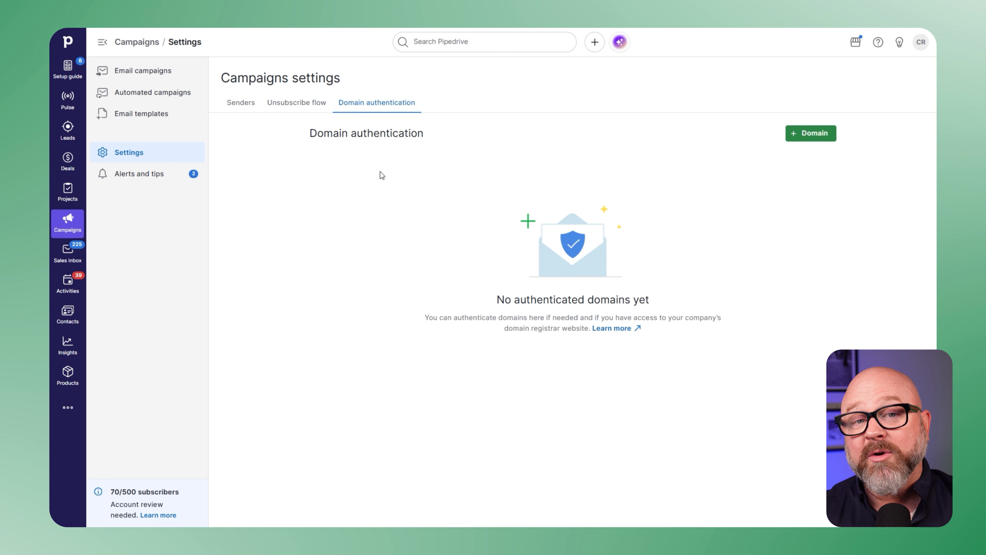